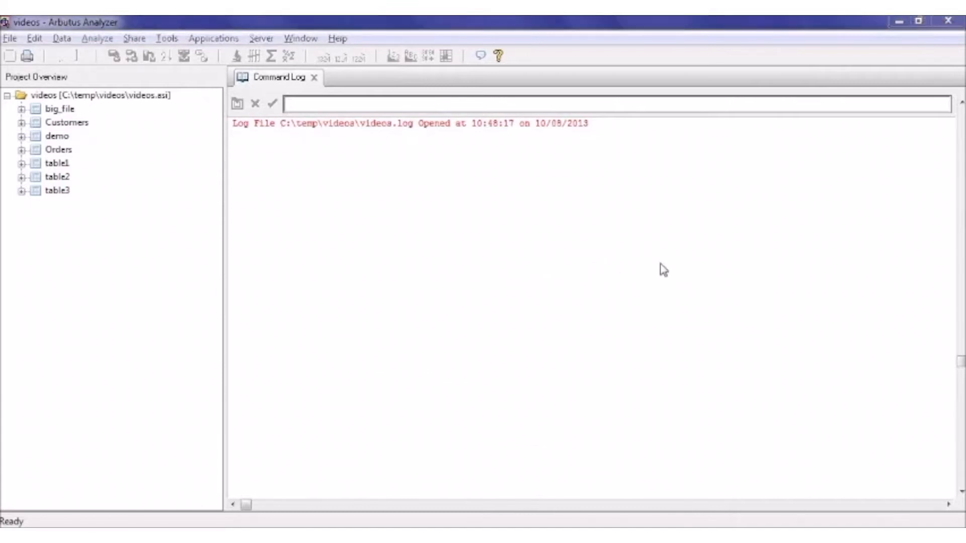
- Start a new table definition in the videos project using the file E:\delimited\demo10M.txt as the data source
right_click(69, 97)
mouse_move(119, 103)
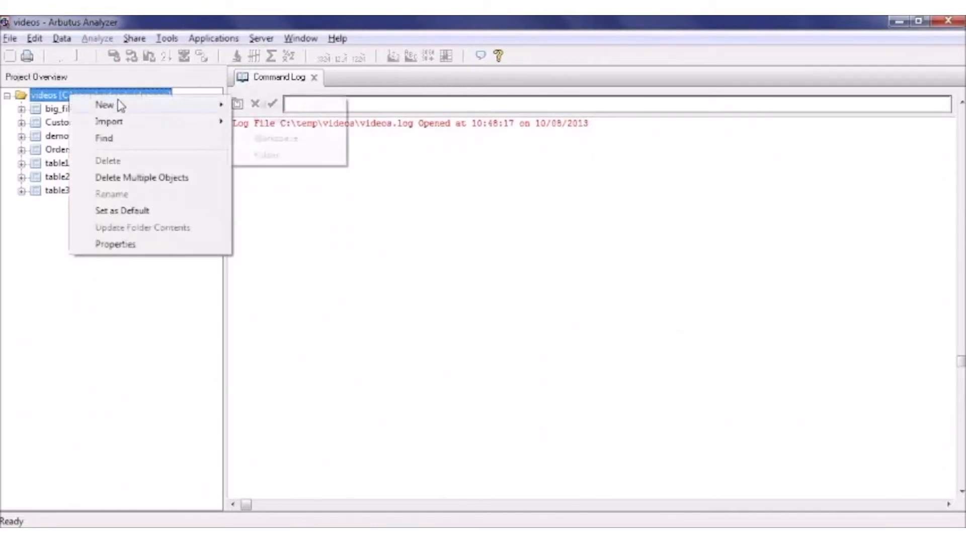
left_click(260, 108)
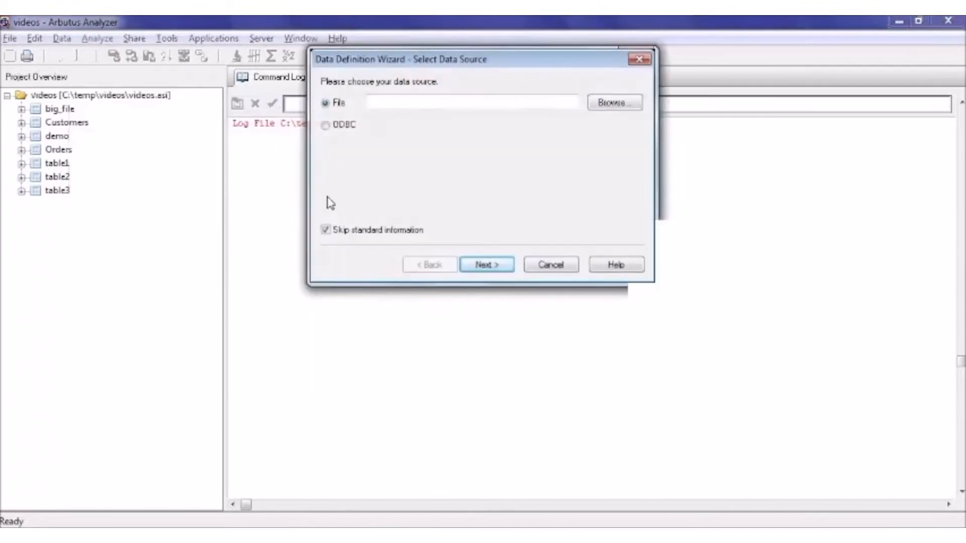
left_click(615, 103)
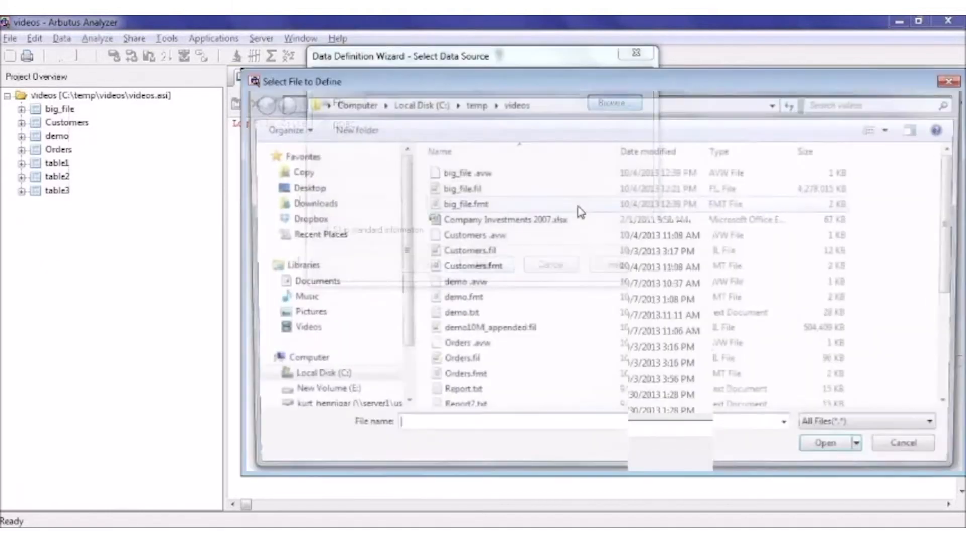
left_click(318, 394)
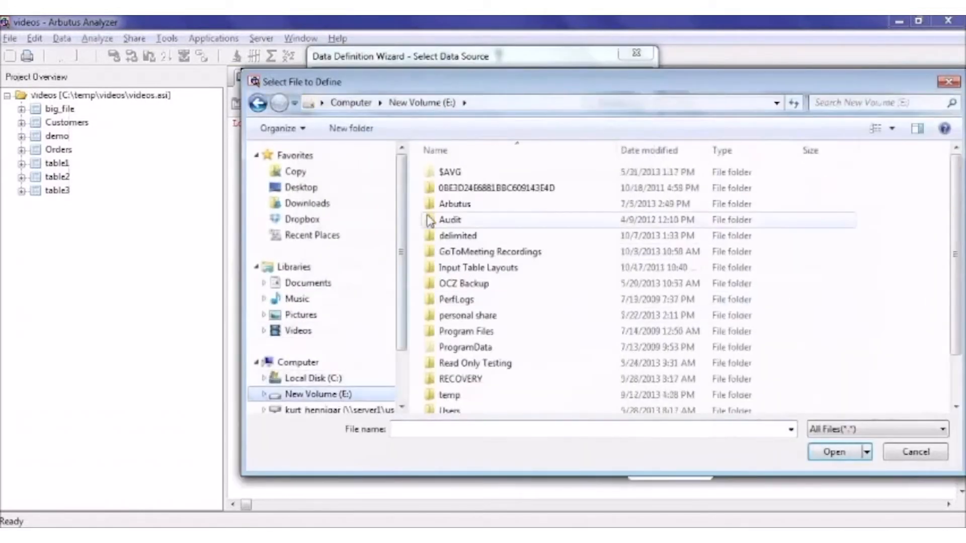
double_click(449, 235)
left_click(466, 190)
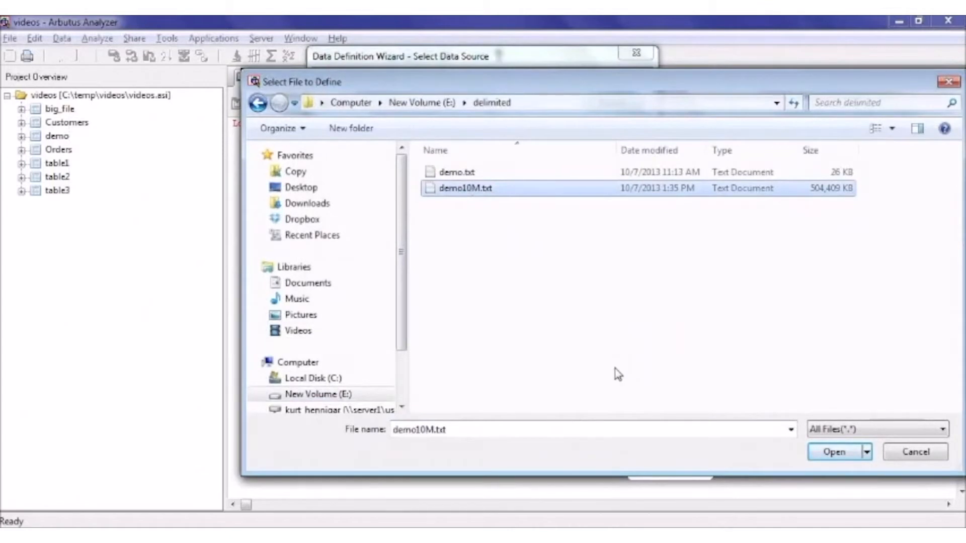
left_click(833, 454)
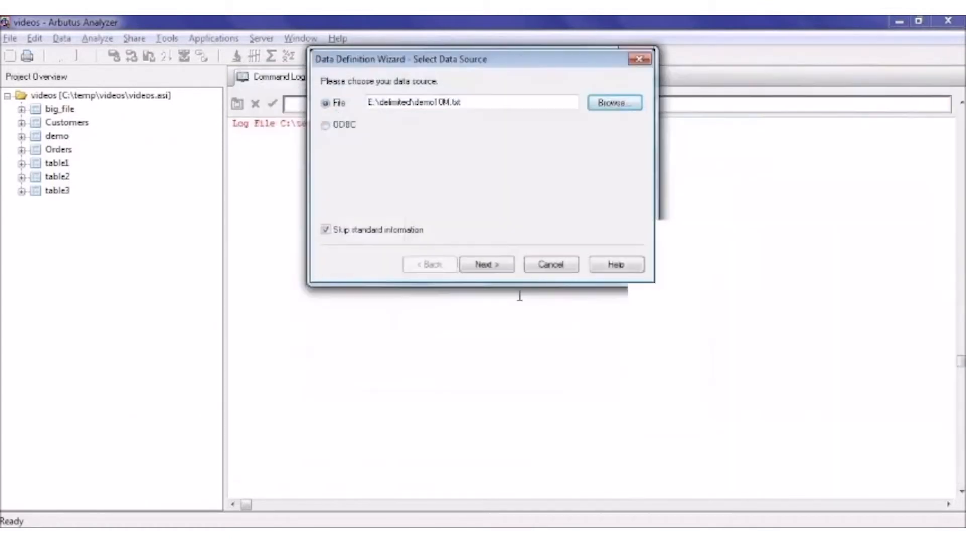
left_click(503, 265)
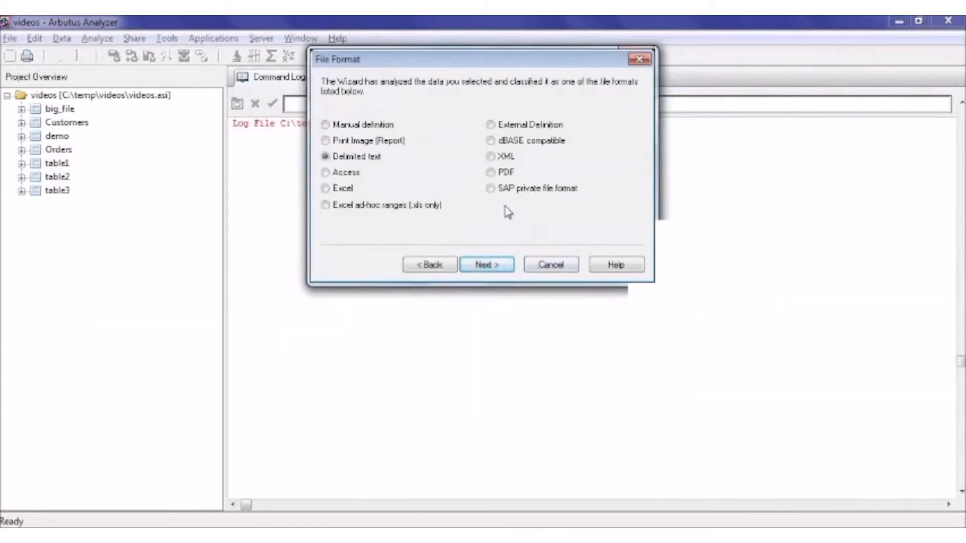
- Accept the delimited text format with TAB separator, no text qualifier and the first row as field names
left_click(498, 263)
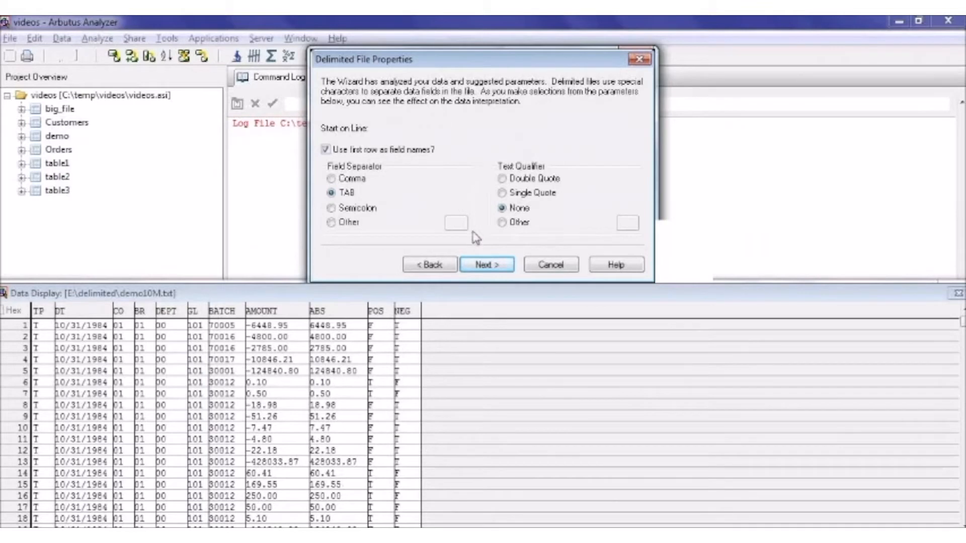
left_click(500, 263)
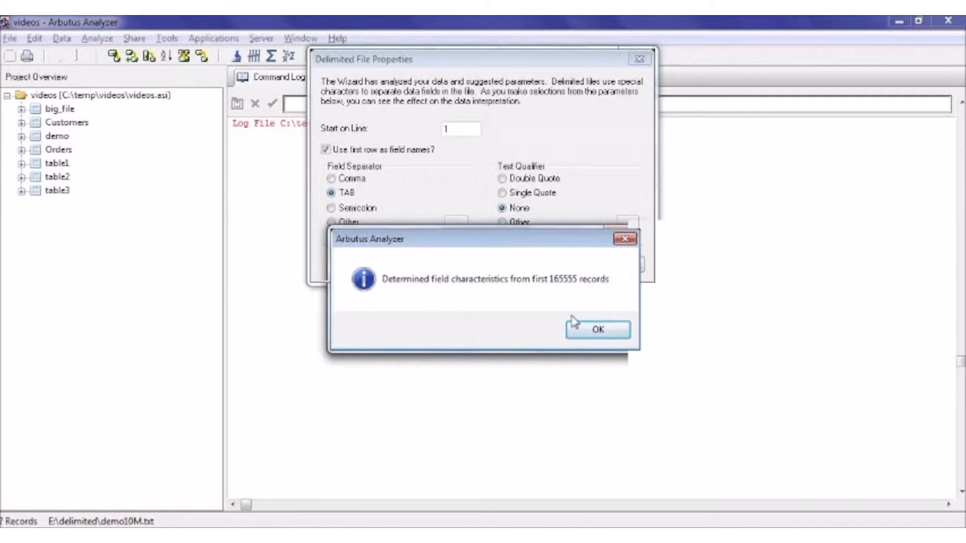
left_click(608, 333)
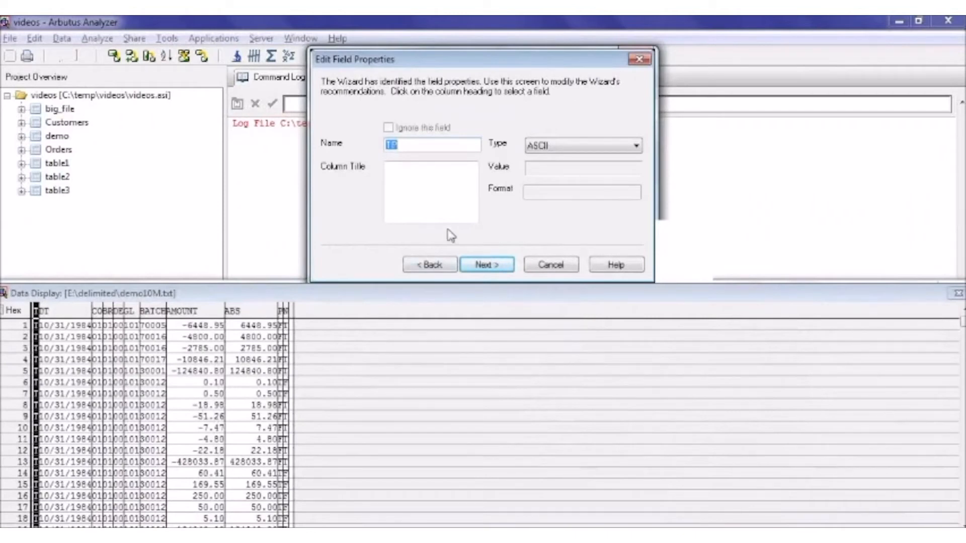
- Change the type of the CO, BR and DEPT fields to ASCII
left_click(97, 311)
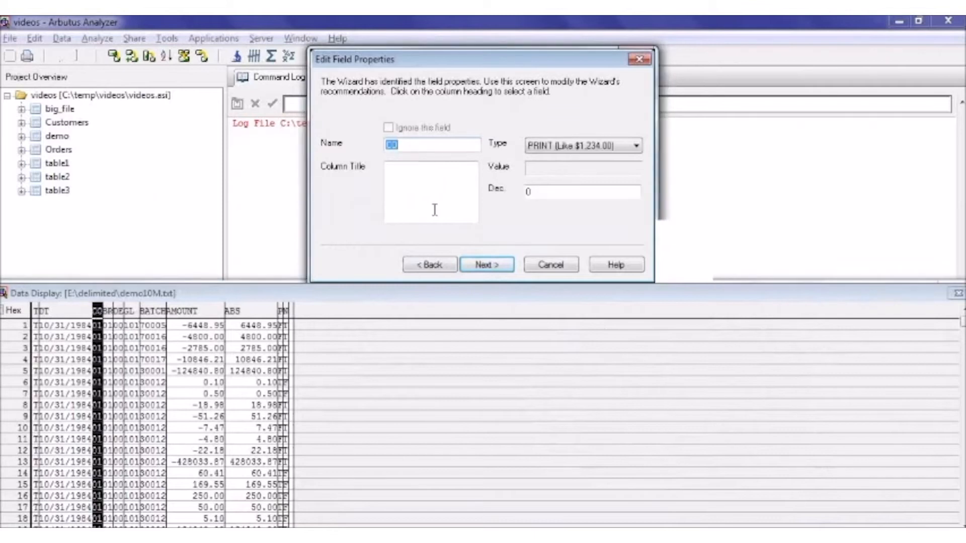
left_click(562, 147)
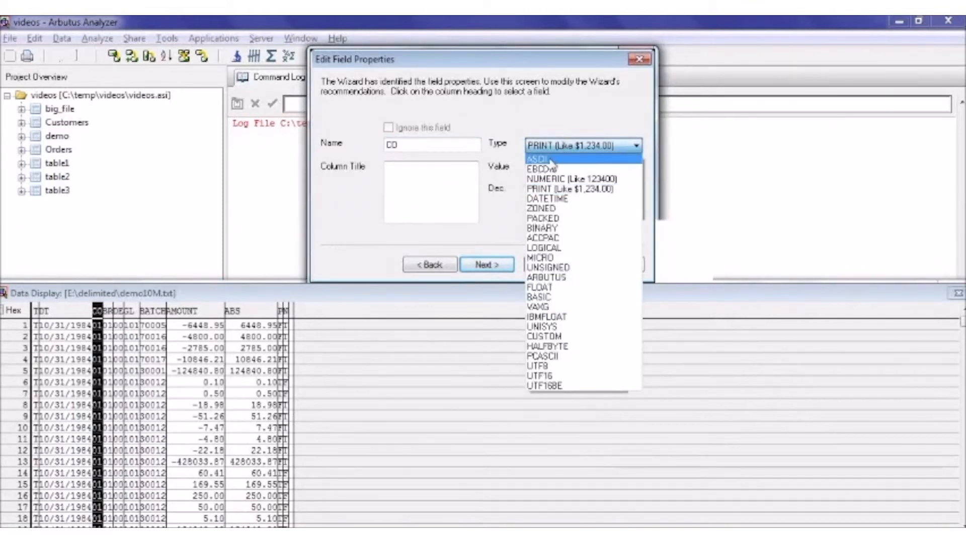
left_click(552, 162)
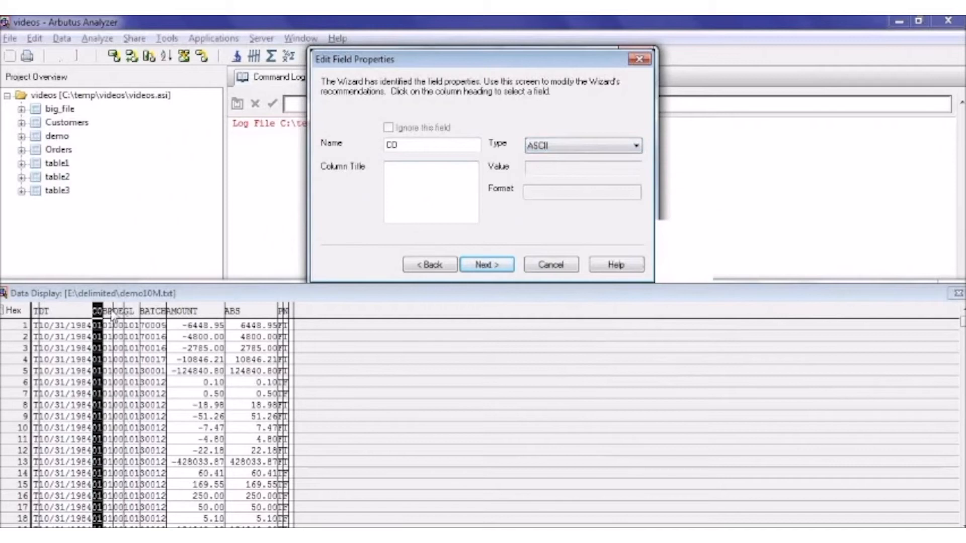
left_click(110, 312)
left_click(558, 147)
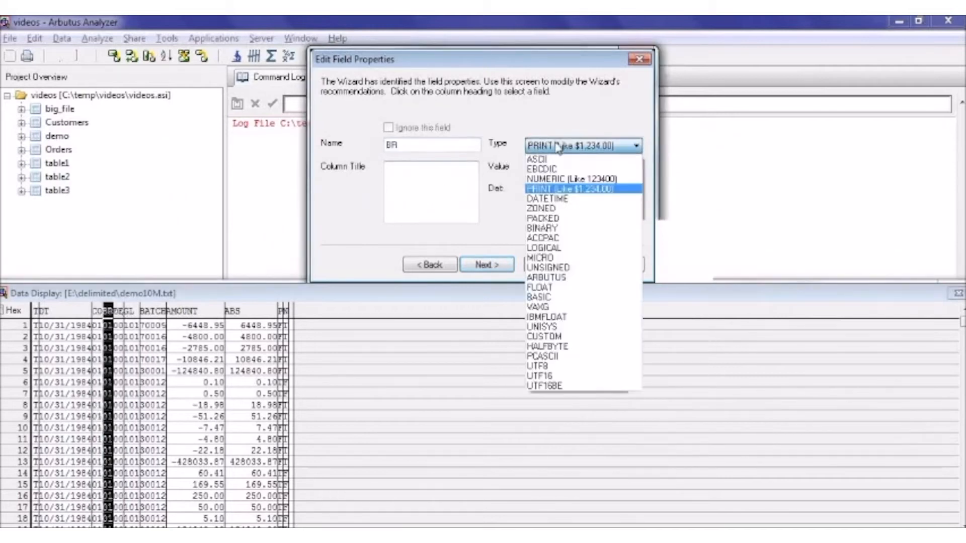
left_click(553, 161)
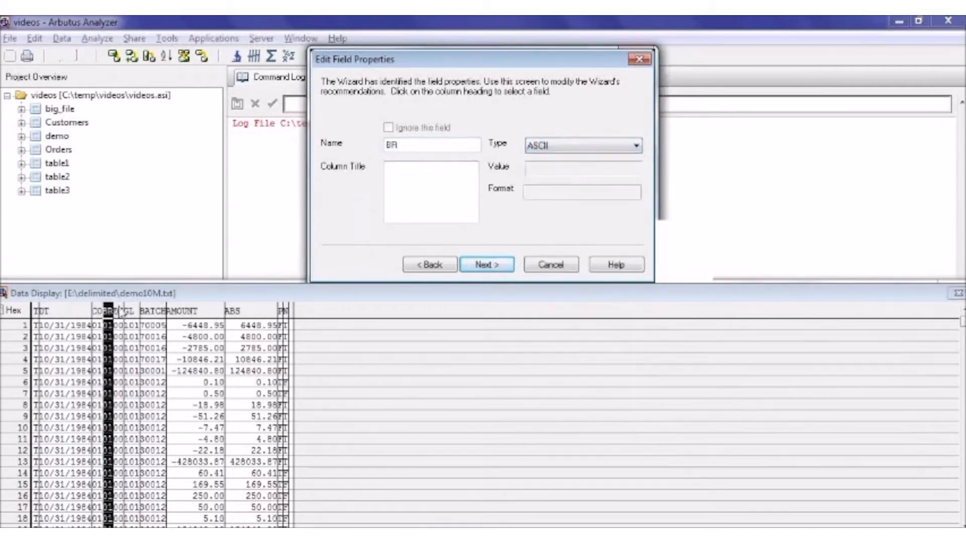
left_click(121, 312)
left_click(581, 146)
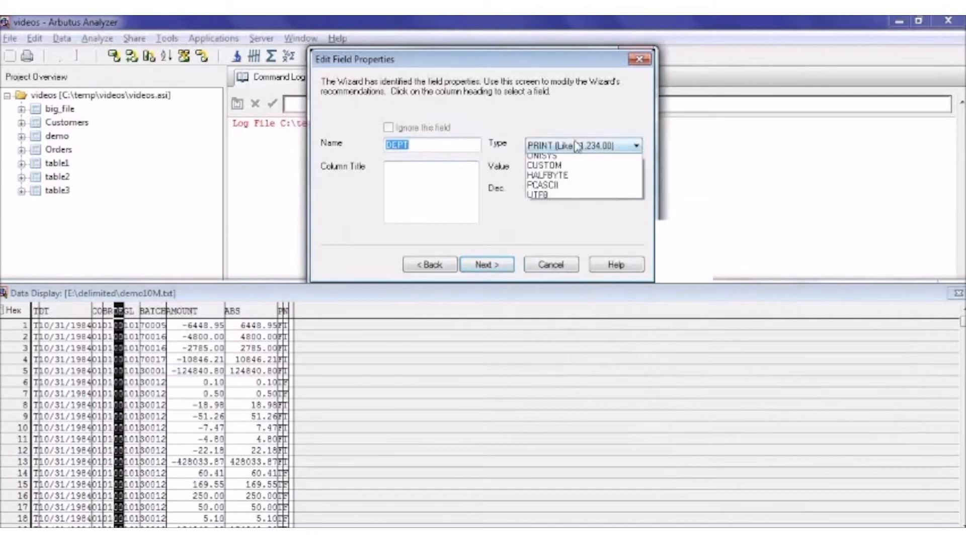
left_click(551, 161)
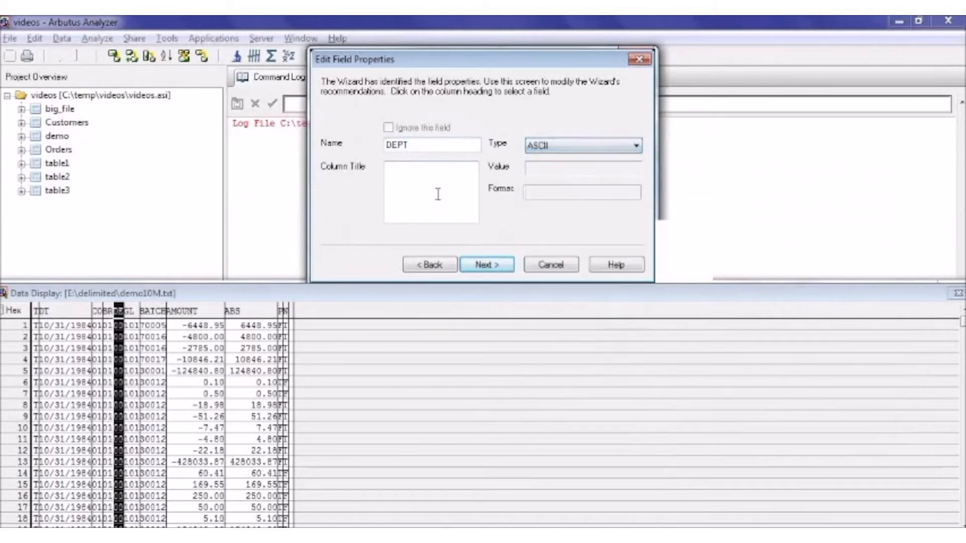
- Change the type of the GL and BATCH fields to ASCII and accept the field properties
left_click(130, 311)
left_click(548, 147)
left_click(551, 160)
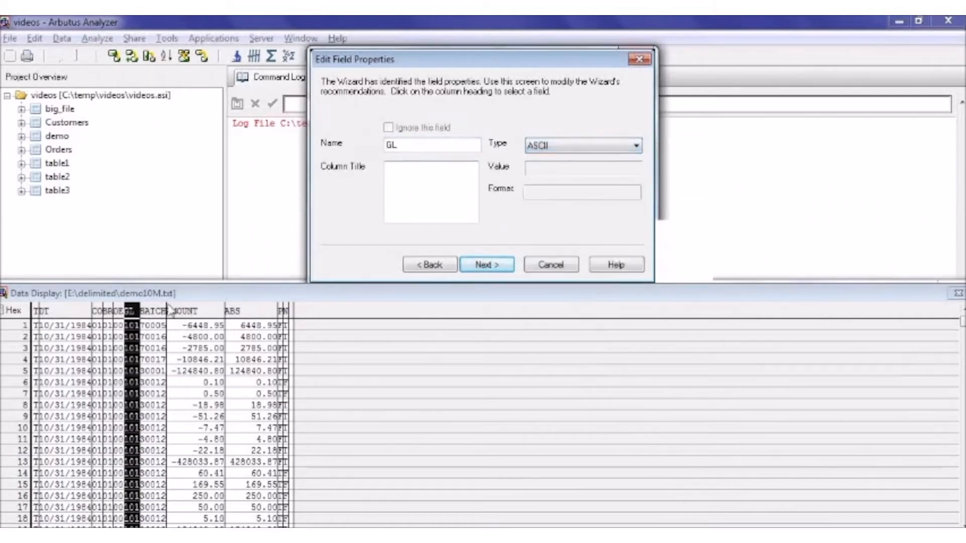
left_click(156, 311)
left_click(556, 147)
left_click(551, 162)
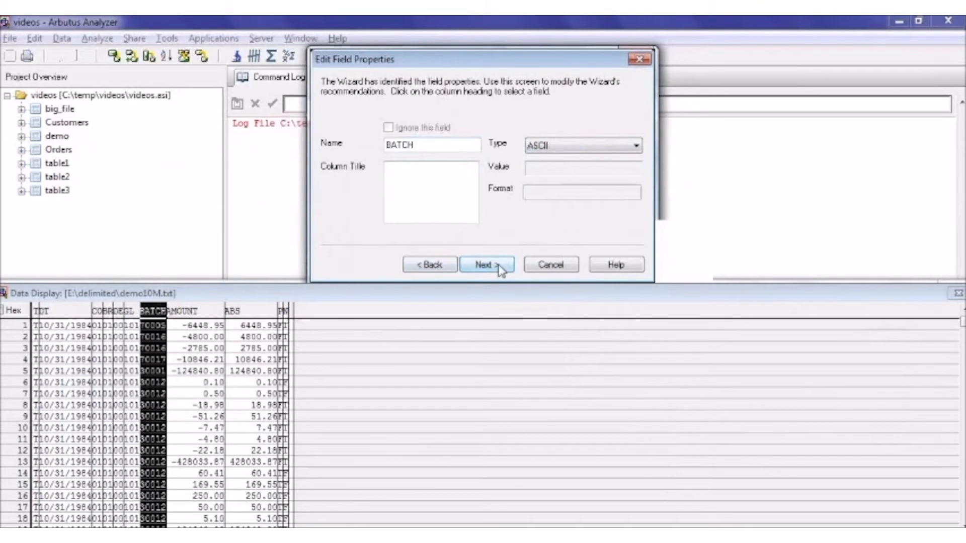
left_click(484, 265)
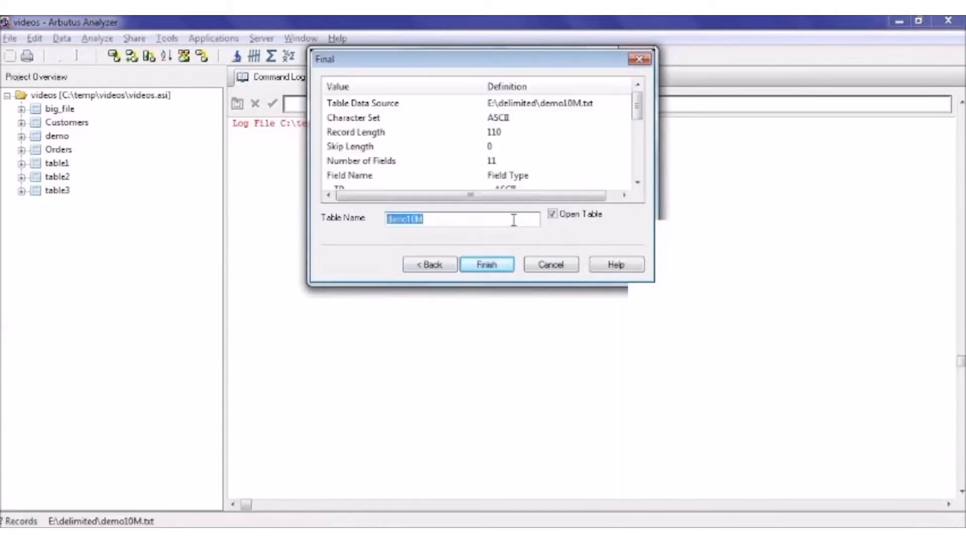
- Name the new table demo10M_delimited and finish the definition so that the table opens
left_click(513, 220)
type("_")
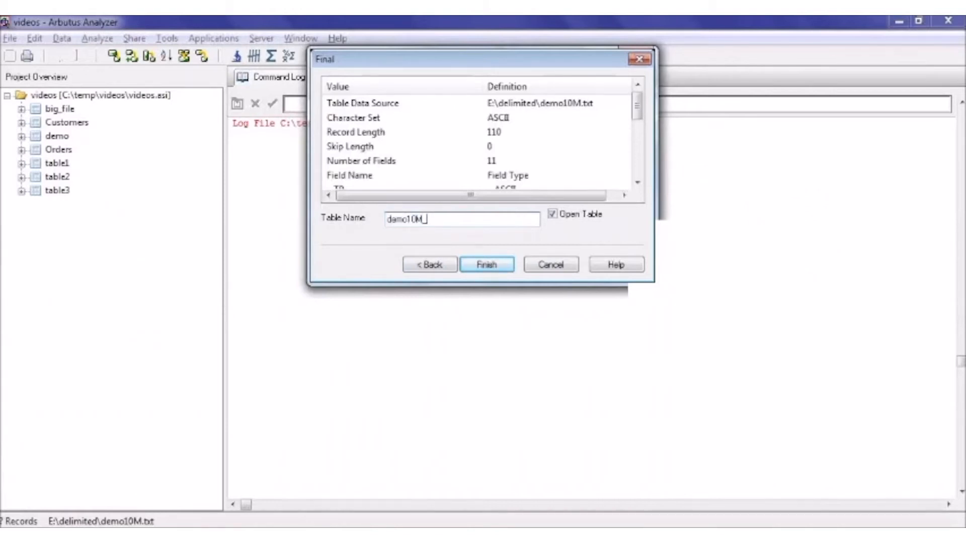
type("delimited")
left_click(501, 263)
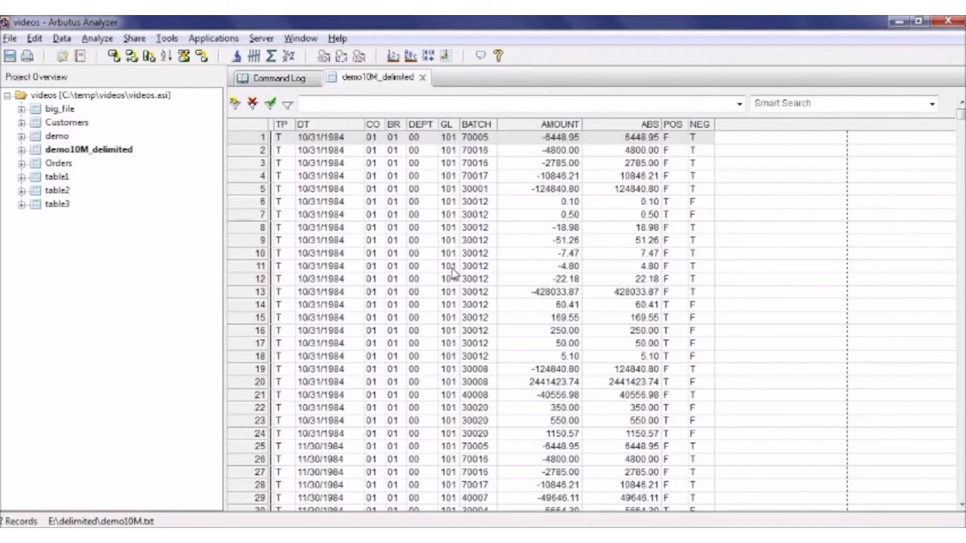
- Verify all fields of the demo10M_delimited table, stopping after 20 data errors
left_click(105, 38)
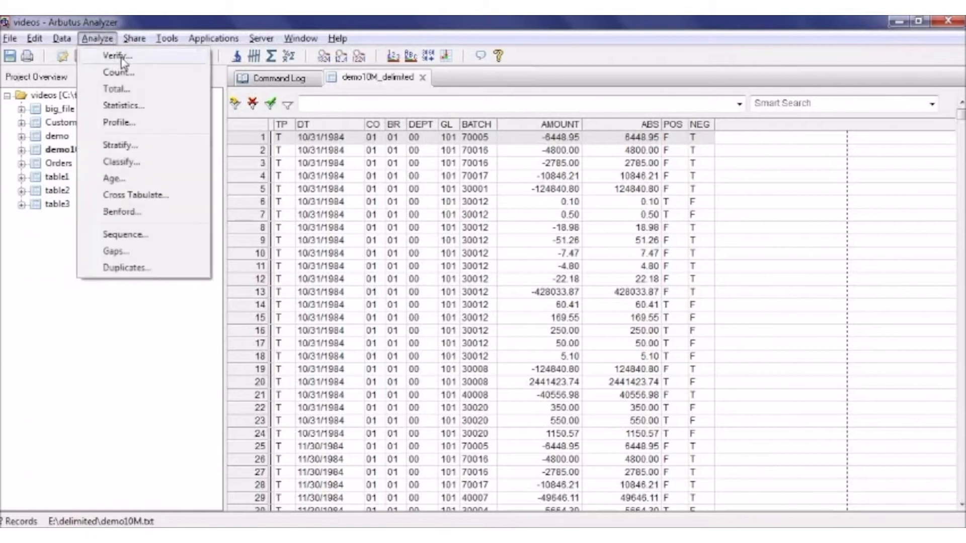
left_click(120, 56)
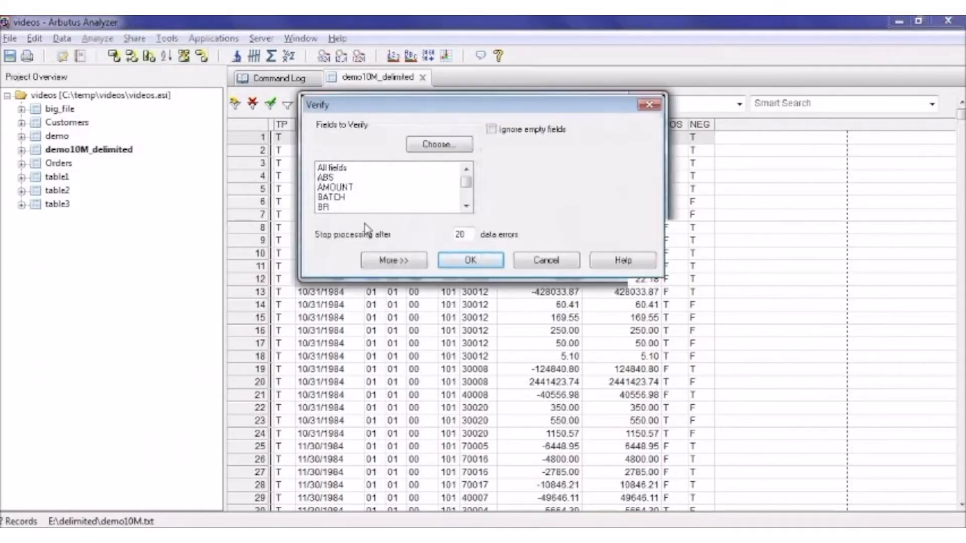
left_click(346, 168)
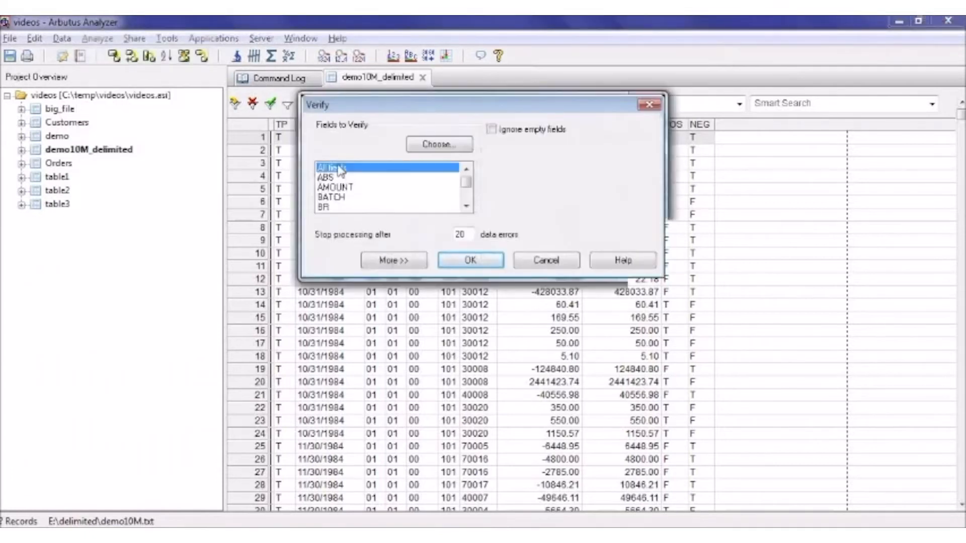
left_click(471, 260)
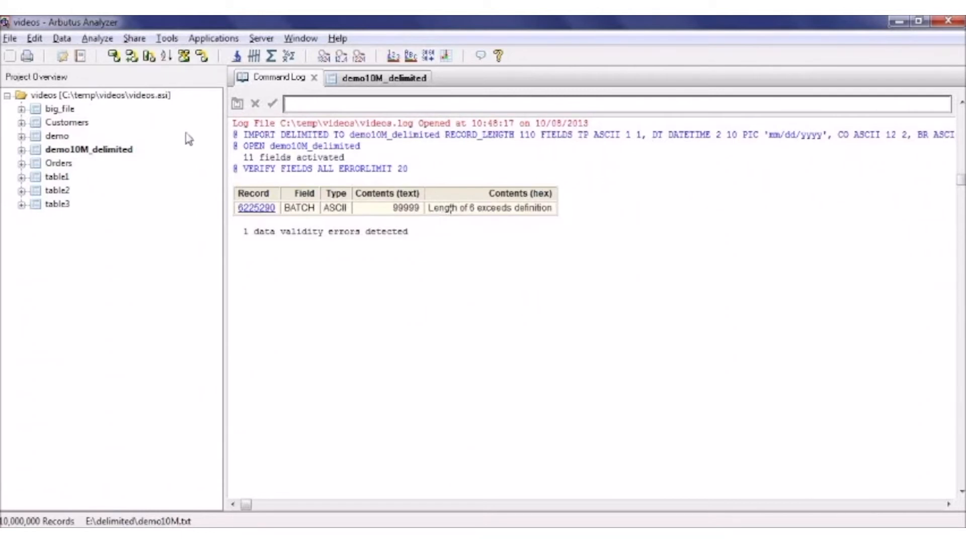
- Set the BATCH field's length to 6 in the table layout, save the field and close the layout editor
left_click(64, 56)
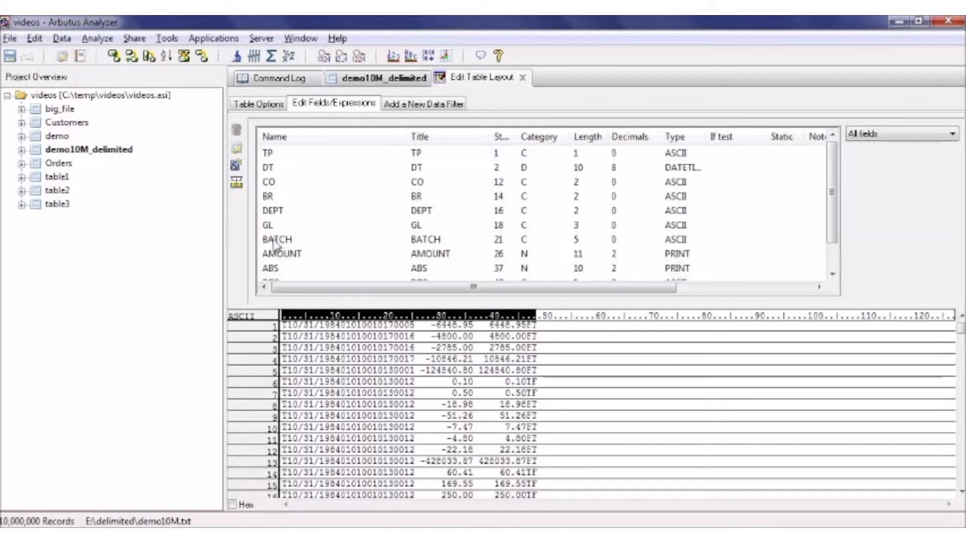
left_click(275, 241)
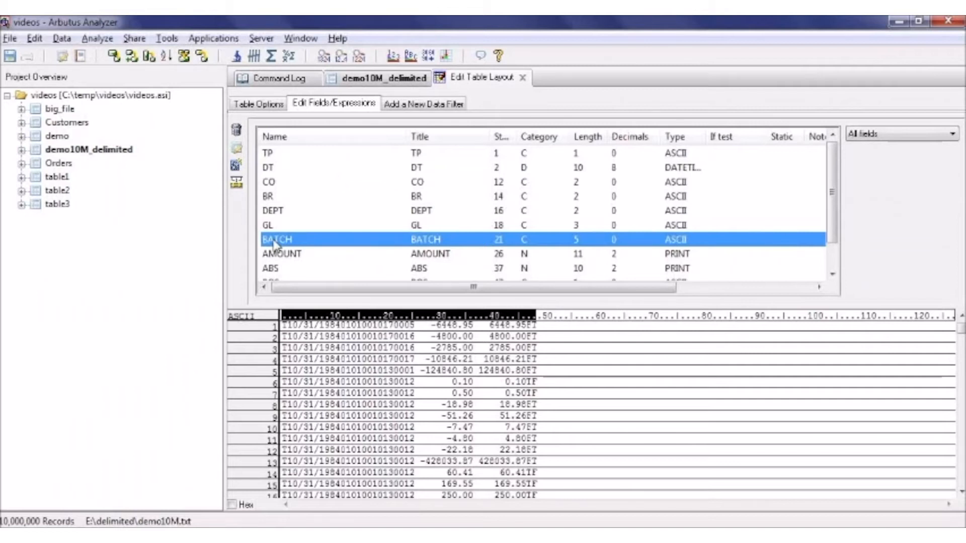
double_click(276, 241)
left_click_drag(533, 145, 523, 146)
type("6")
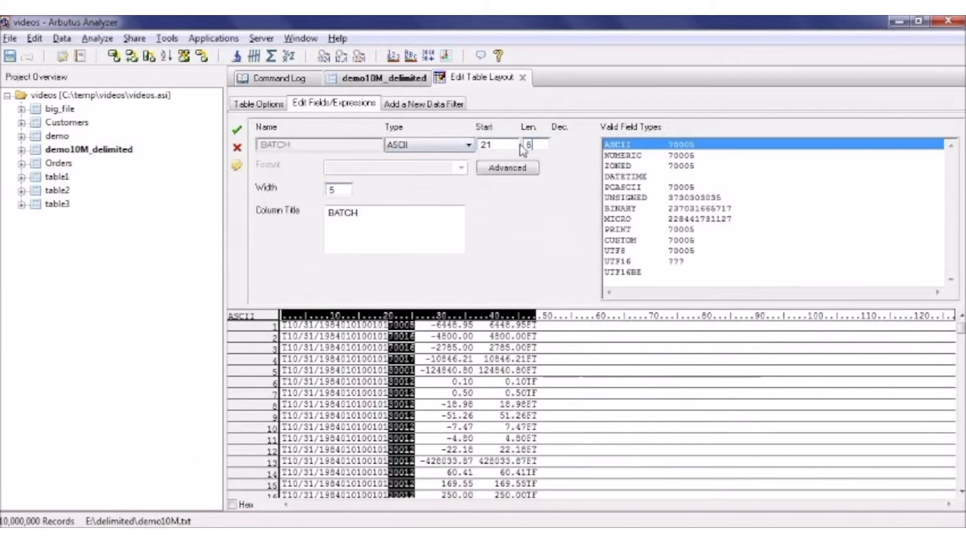
left_click(237, 133)
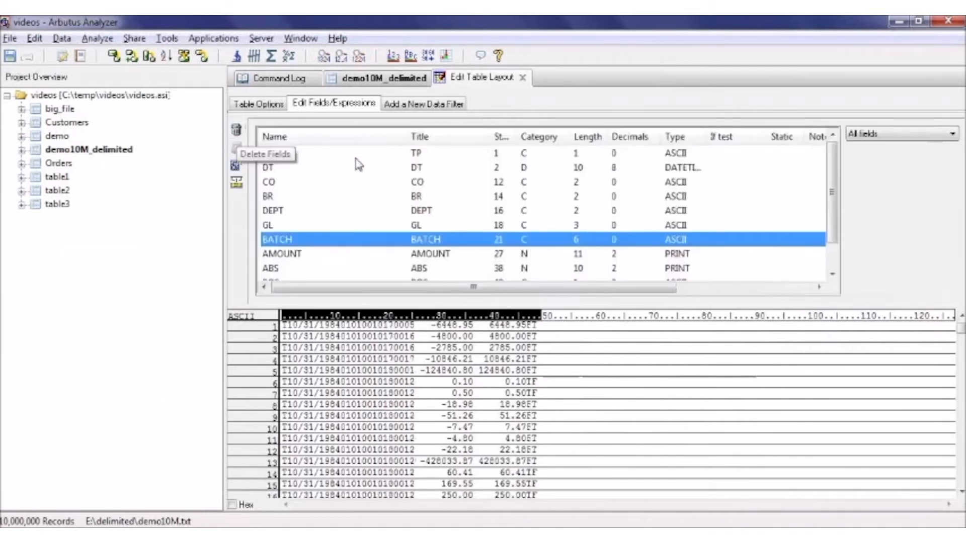
left_click(523, 78)
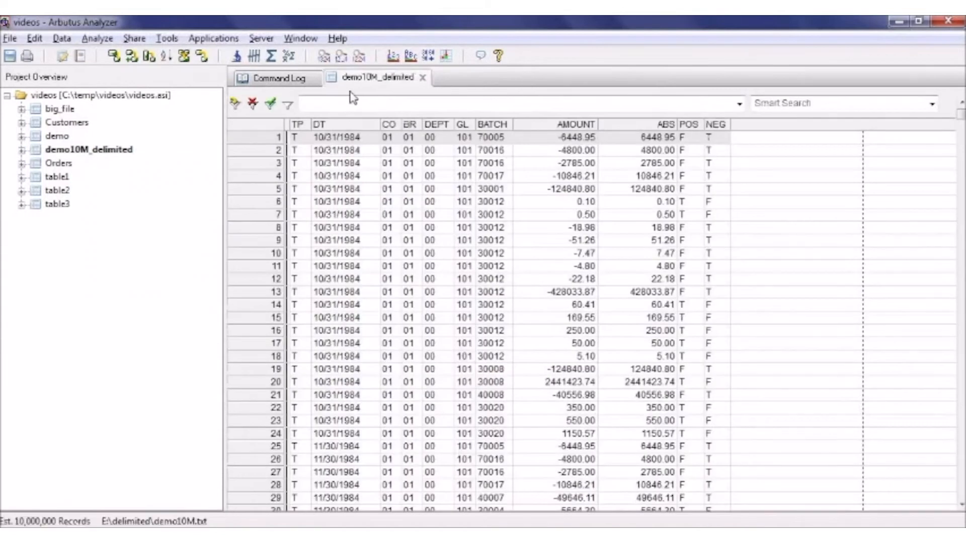
- Run Verify again on all fields of demo10M_delimited with the revised BATCH definition
left_click(97, 39)
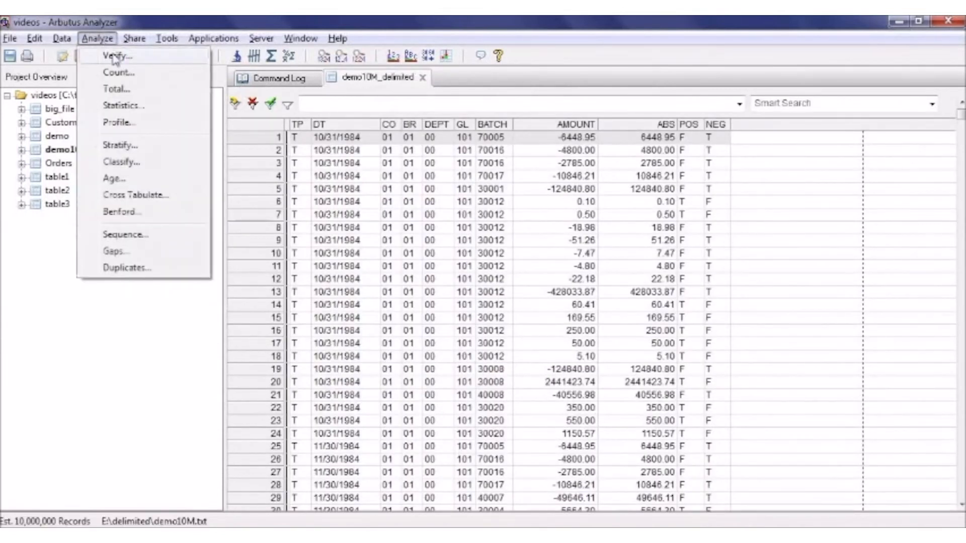
left_click(114, 56)
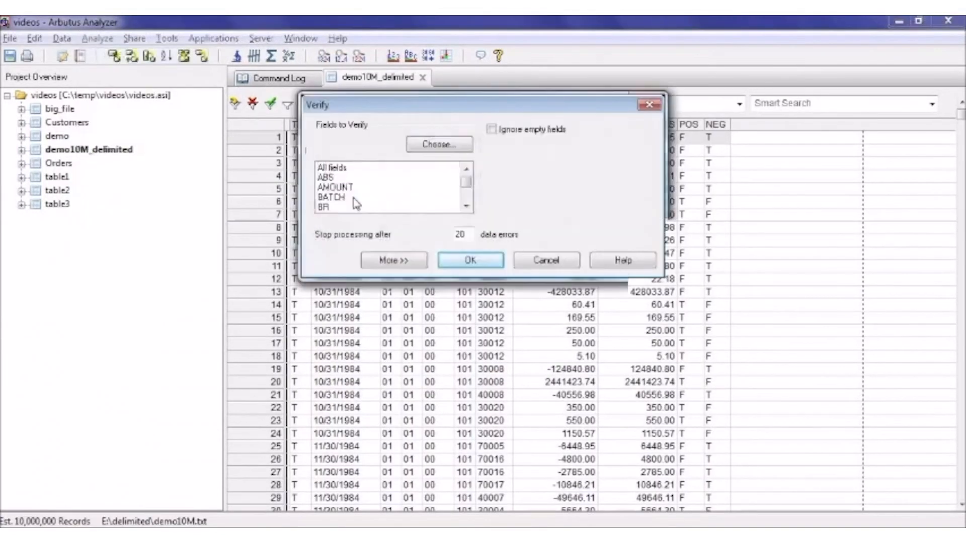
left_click(331, 168)
left_click(468, 262)
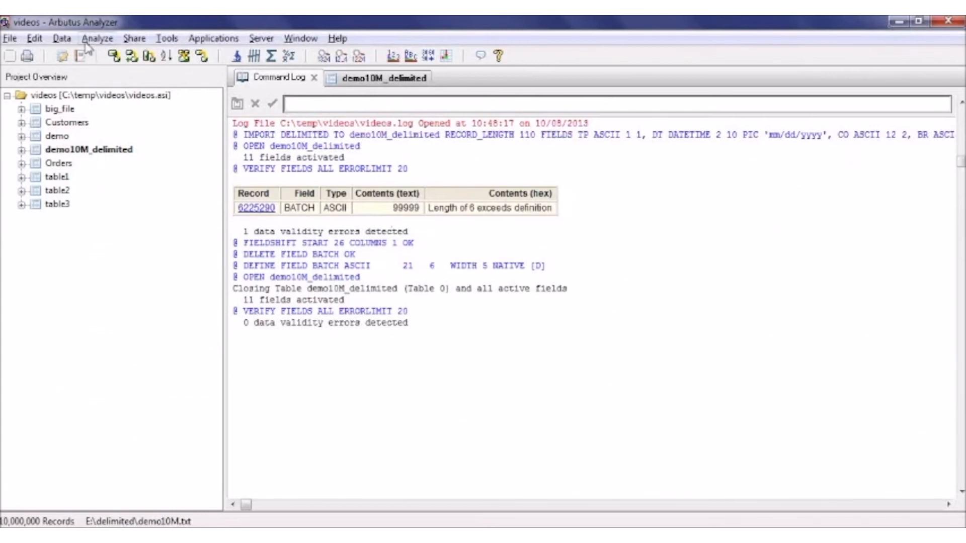
- Extract the entire records of demo10M_delimited to a new output table named append_delimited
left_click(62, 39)
left_click(80, 95)
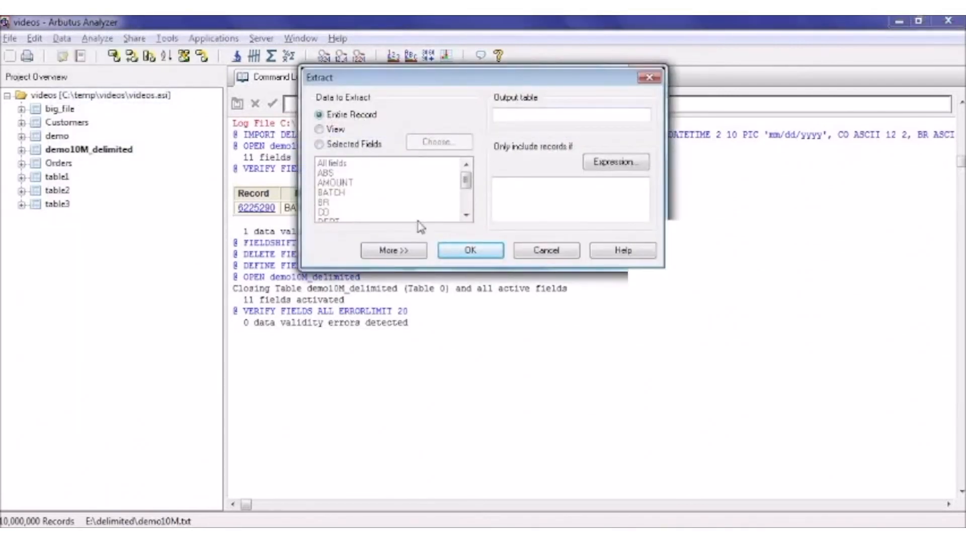
left_click(511, 121)
type("append_delimited")
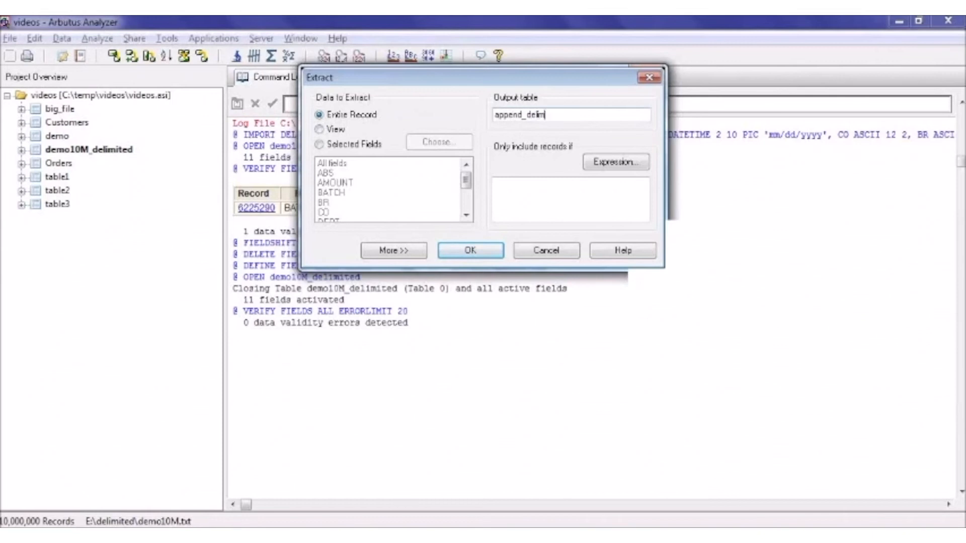
left_click(470, 251)
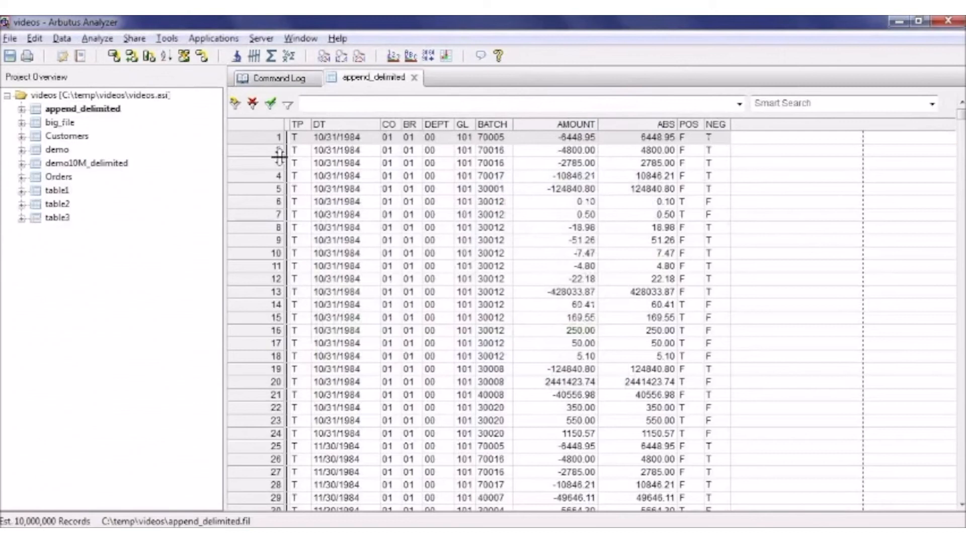
- Reopen the demo10M_delimited table and link it to the local data file demo.txt in E:\delimited
left_click(82, 166)
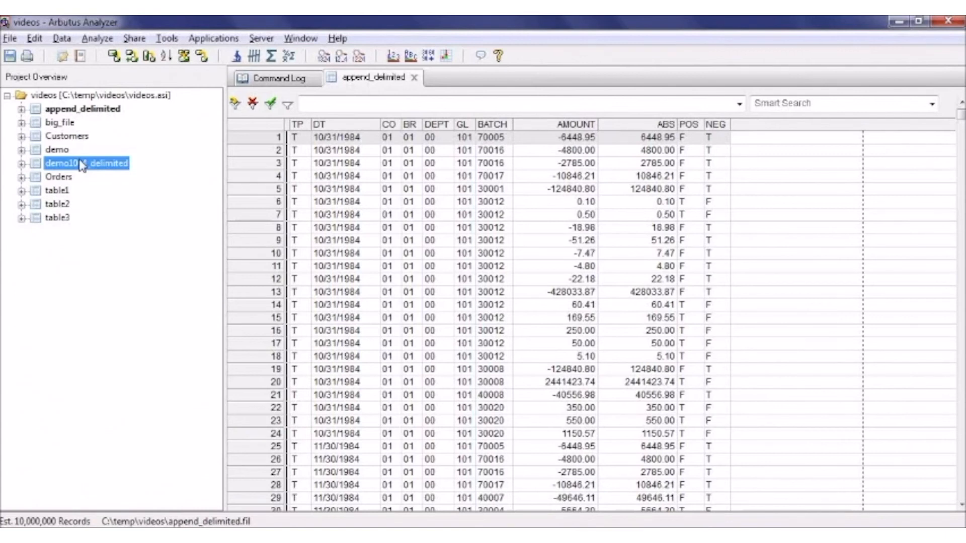
double_click(82, 166)
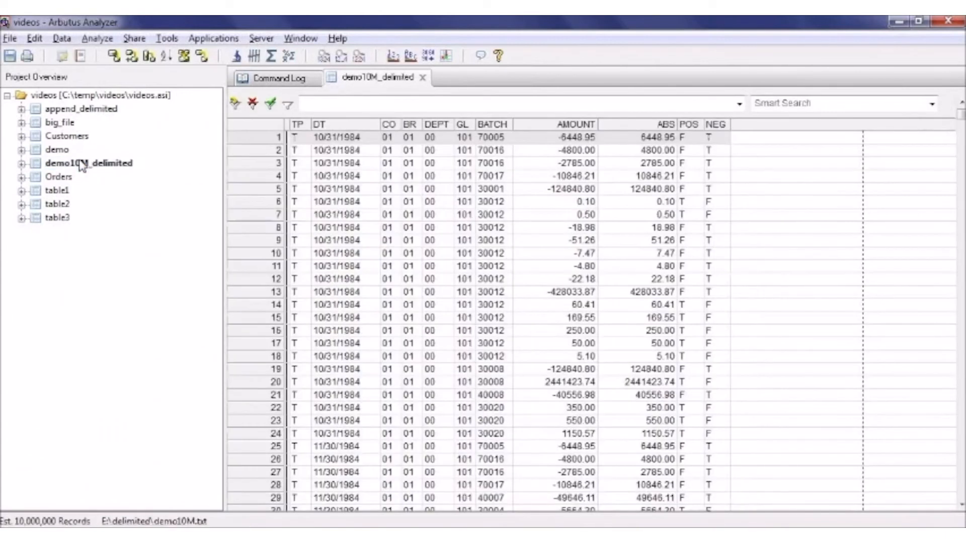
right_click(82, 166)
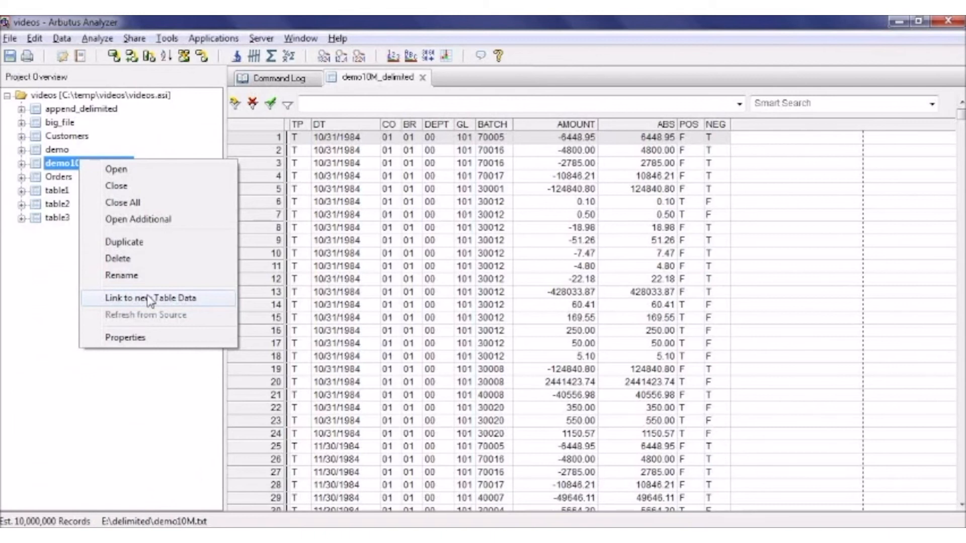
left_click(150, 299)
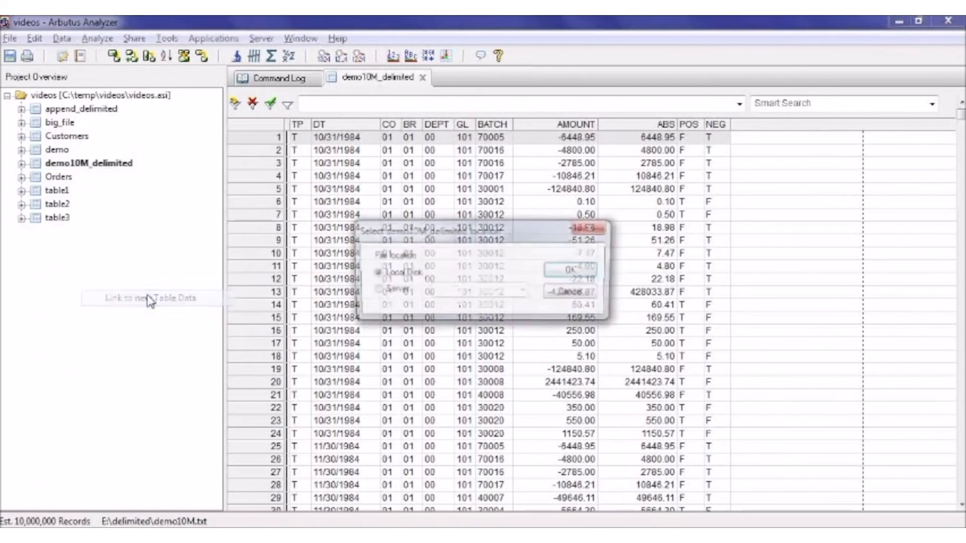
left_click(574, 273)
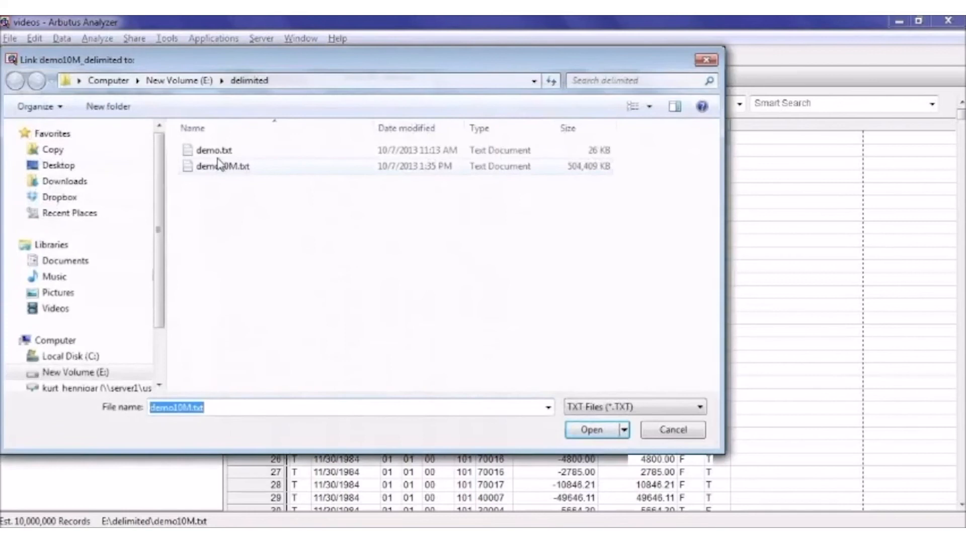
left_click(215, 150)
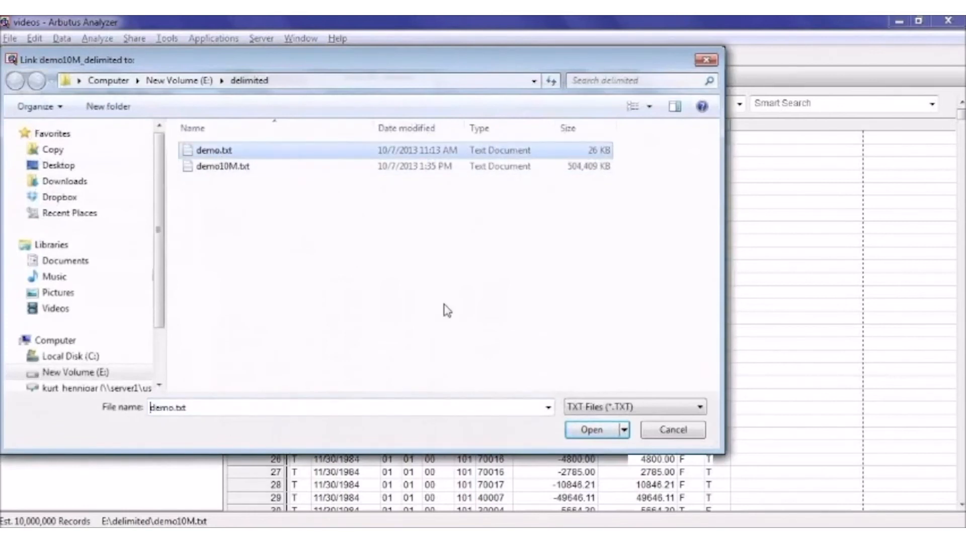
left_click(600, 431)
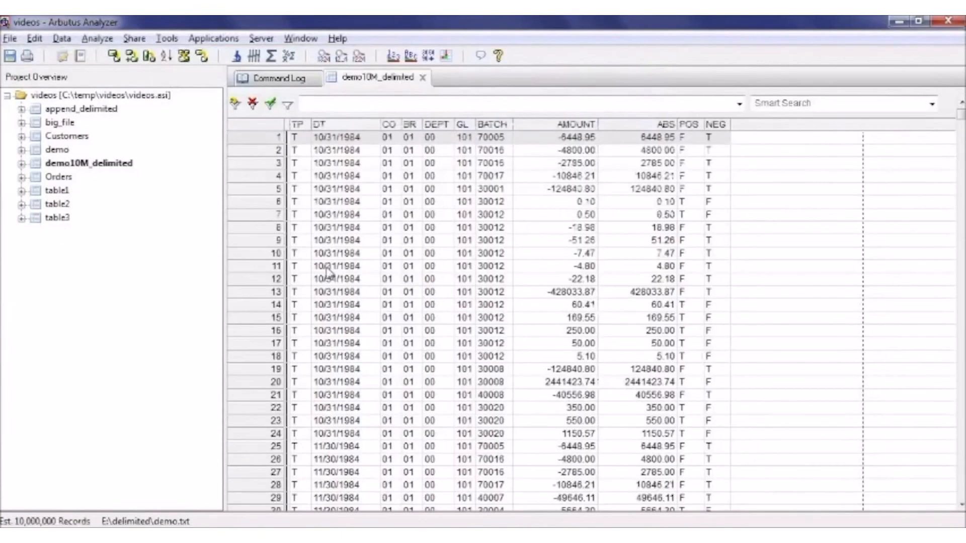
- Verify all fields of the relinked demo10M_delimited table, stopping after 20 data errors
left_click(98, 39)
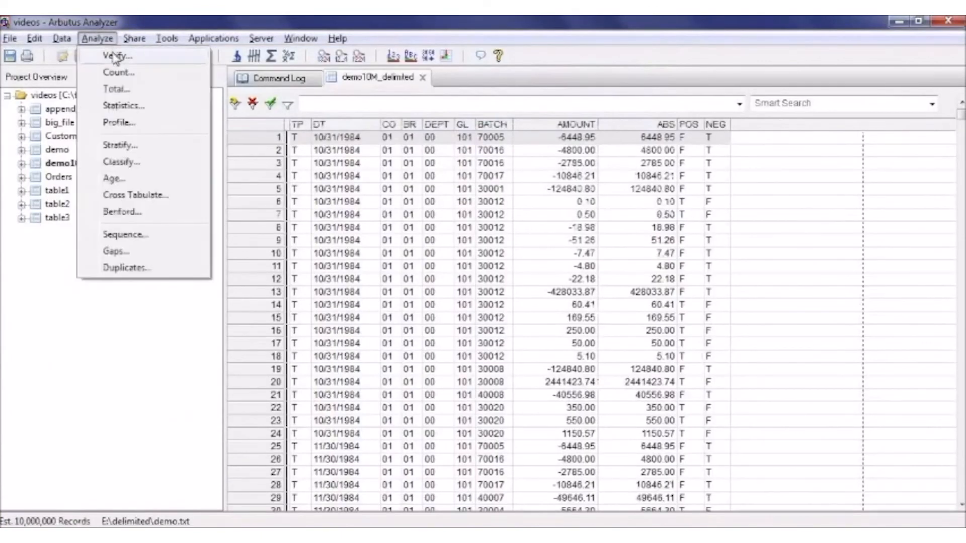
left_click(115, 56)
left_click(335, 168)
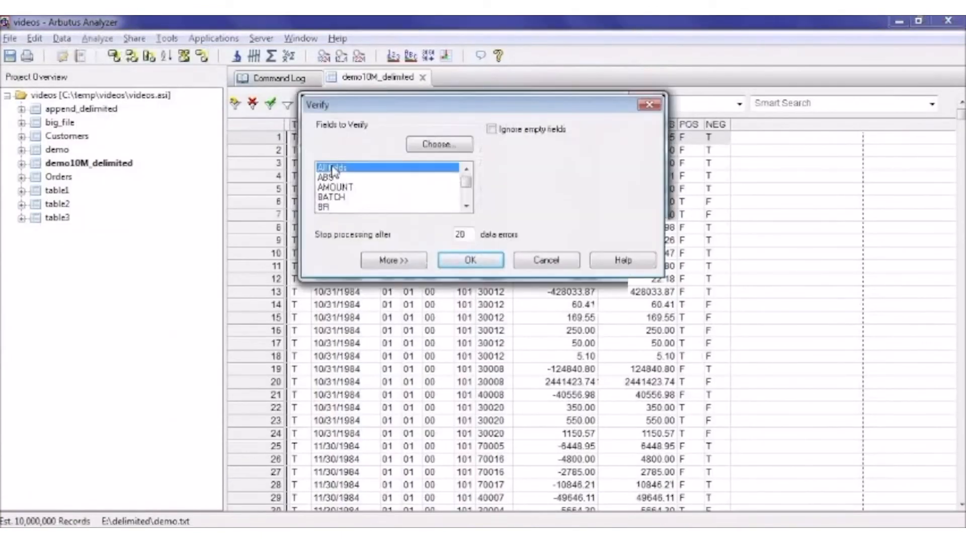
left_click(470, 261)
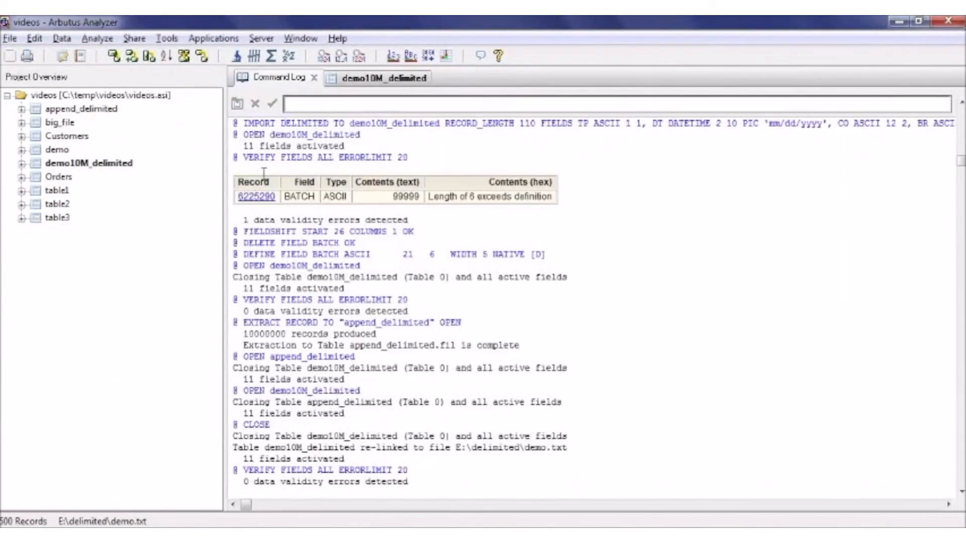
- Extract the entire records of the relinked demo10M_delimited table, appending them to the existing append_delimited table
left_click(62, 39)
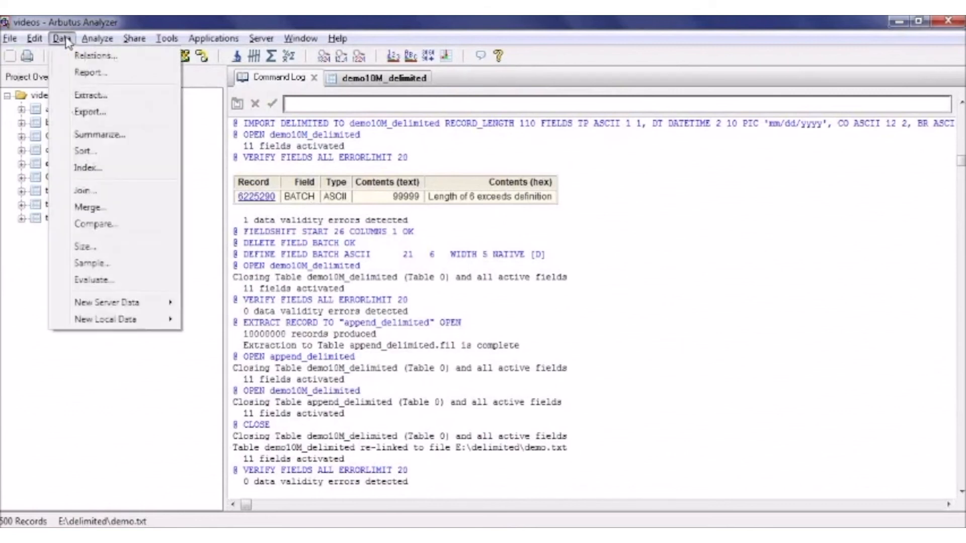
left_click(79, 97)
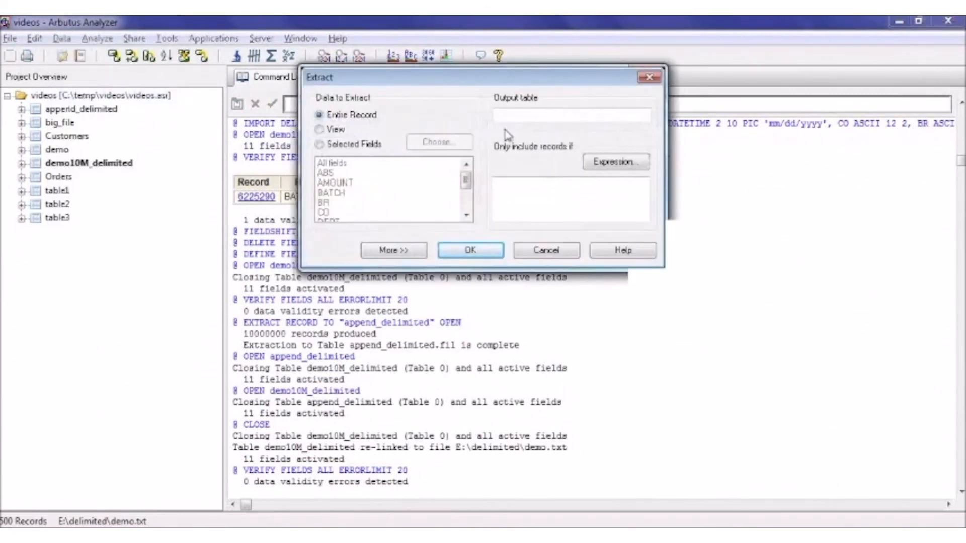
type("append_delimited")
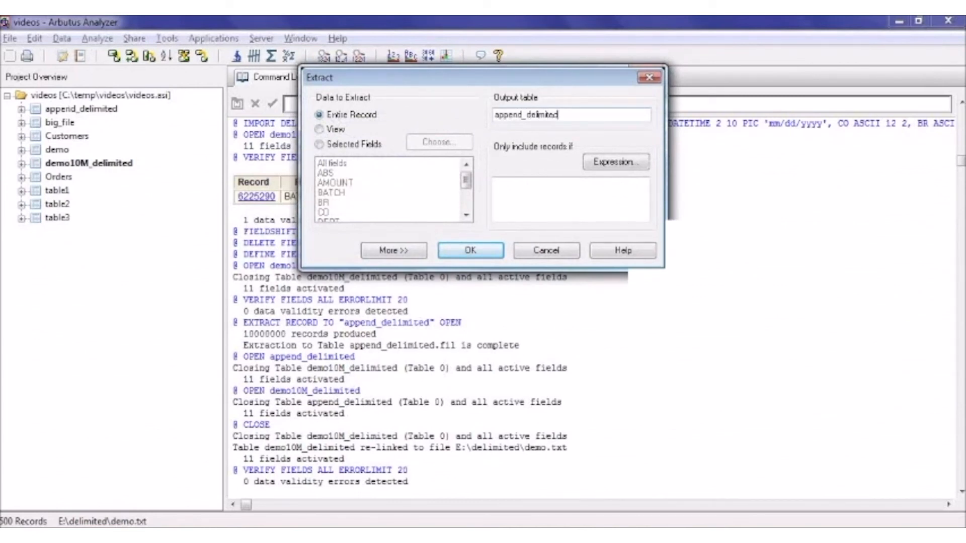
left_click(378, 250)
left_click(325, 418)
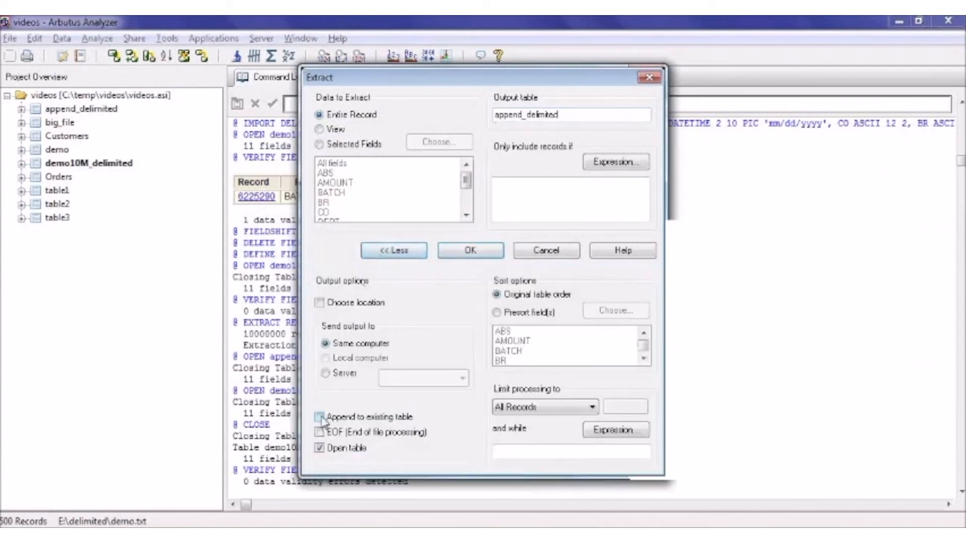
left_click(484, 253)
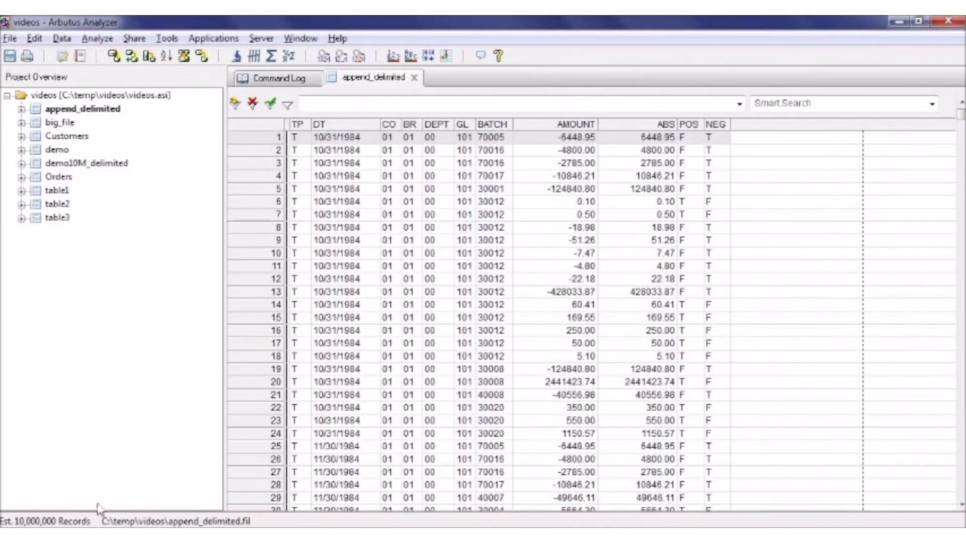
- Verify all fields of the combined append_delimited table, stopping after 20 data errors
left_click(107, 42)
left_click(113, 57)
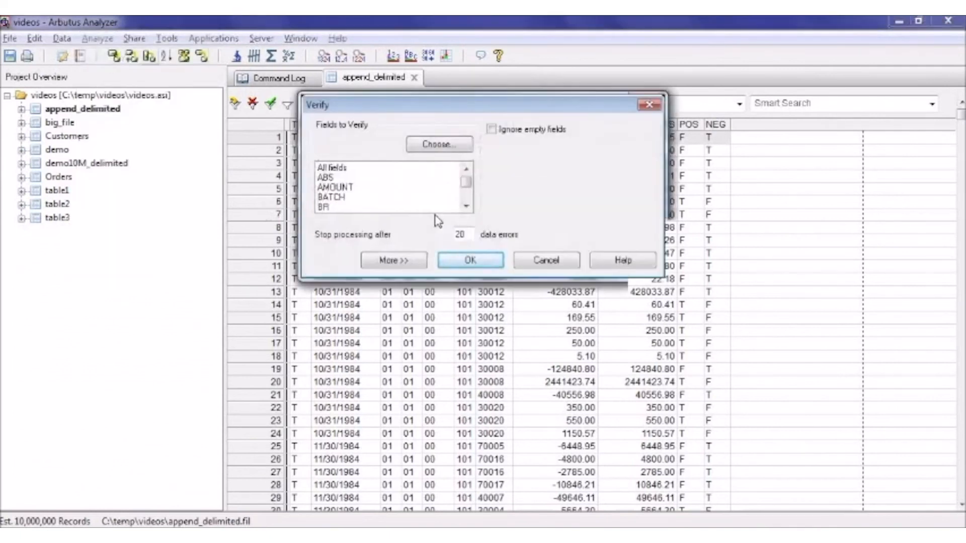
left_click(348, 169)
left_click(472, 260)
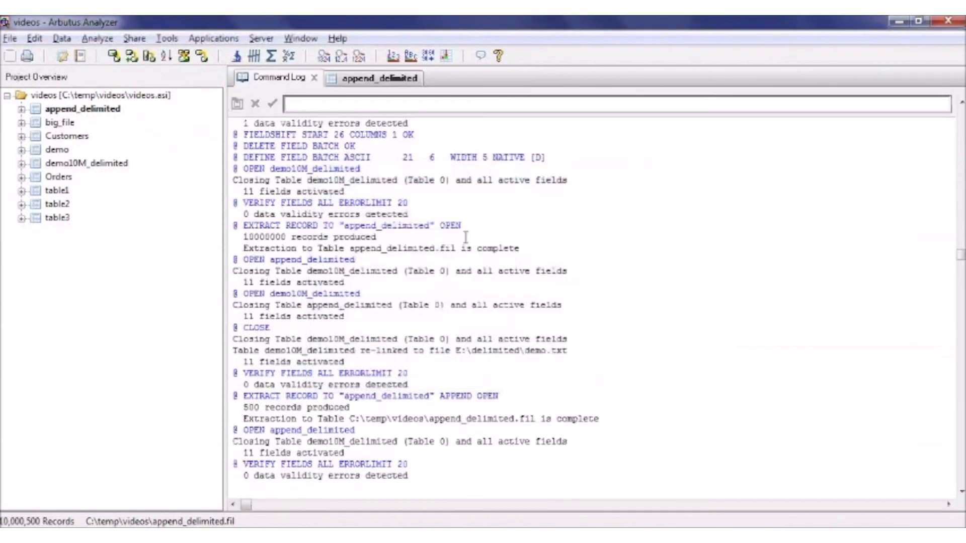
- Count all records in the append_delimited table without a filter
left_click(254, 56)
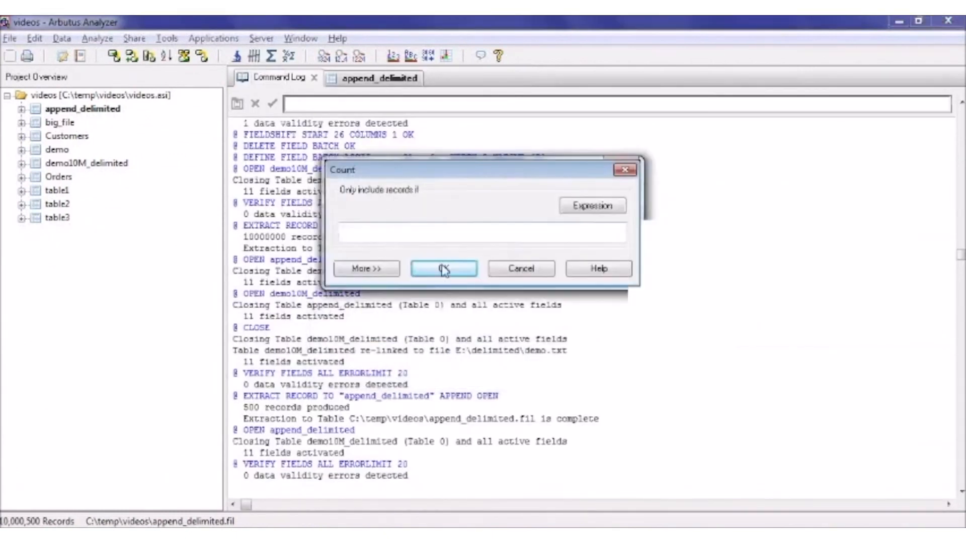
left_click(443, 269)
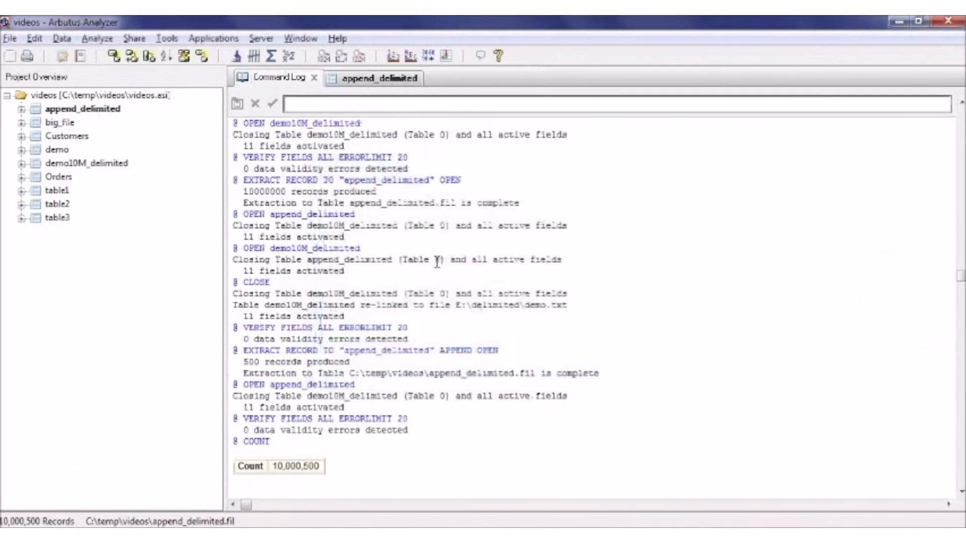
left_click(317, 104)
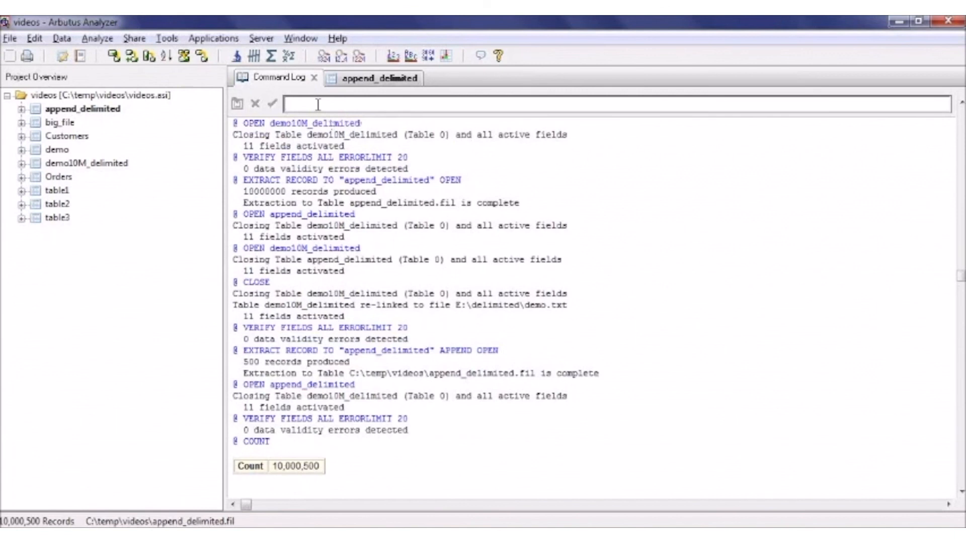